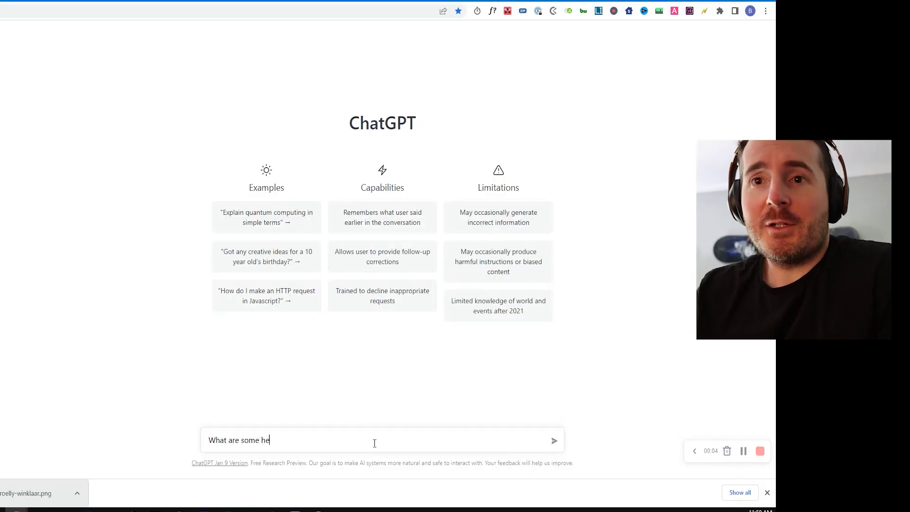
- Send the question 'What are some healthy snacks between meals?'
text(snacks betw)
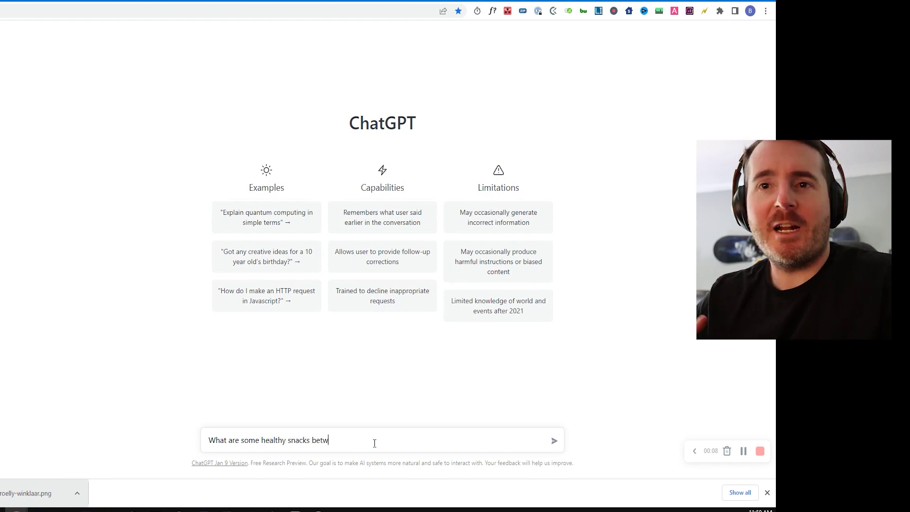
text(een meals)
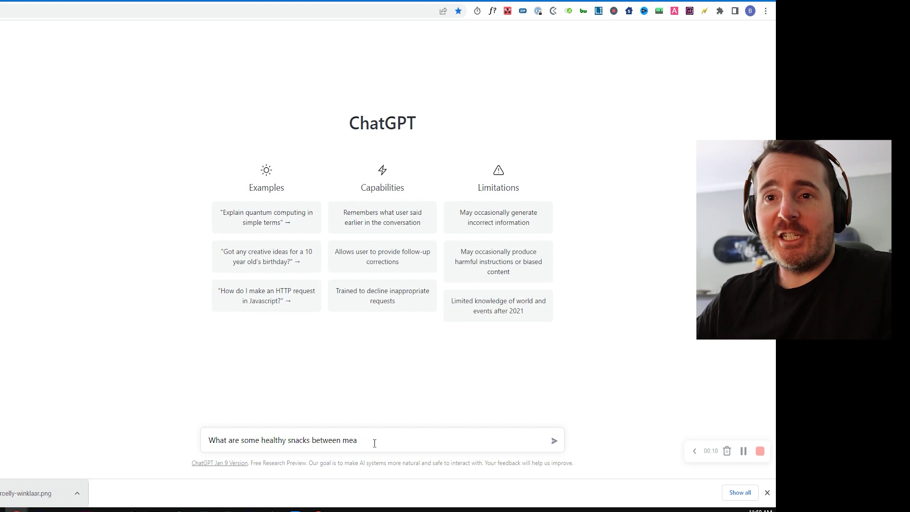
text(?)
key(Return)
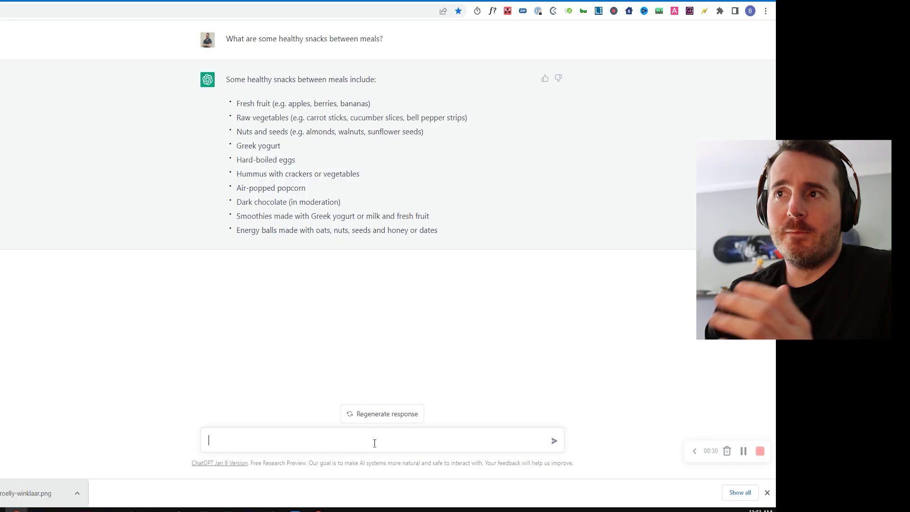
- Ask 'What are some foods that are high in protein?'
text(Wha)
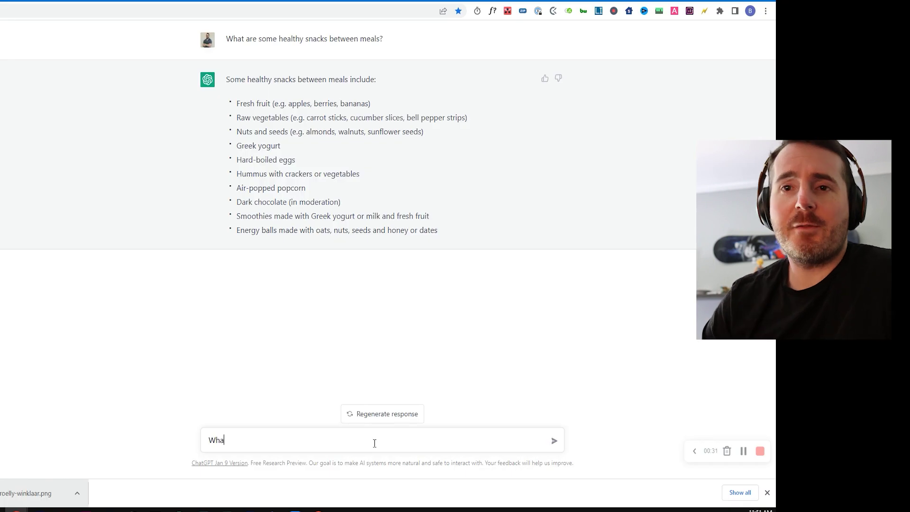
text(t are some fo)
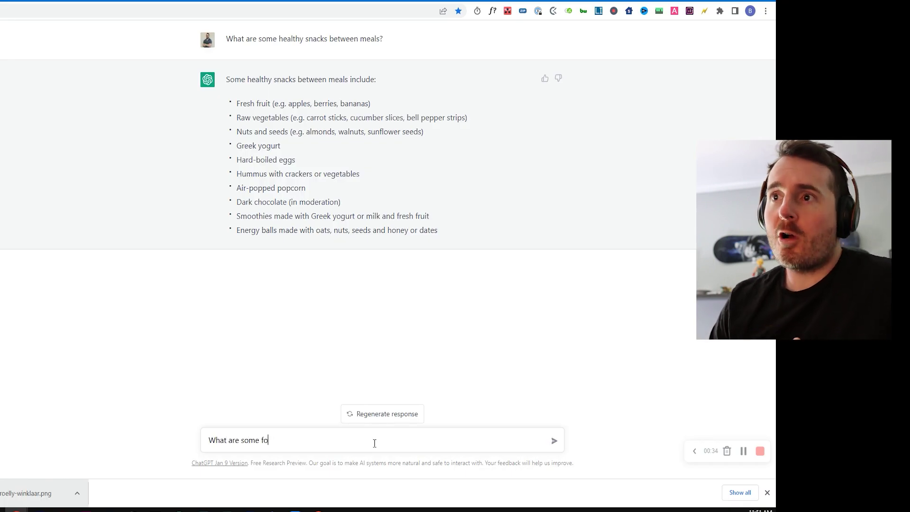
text(ods that are high in)
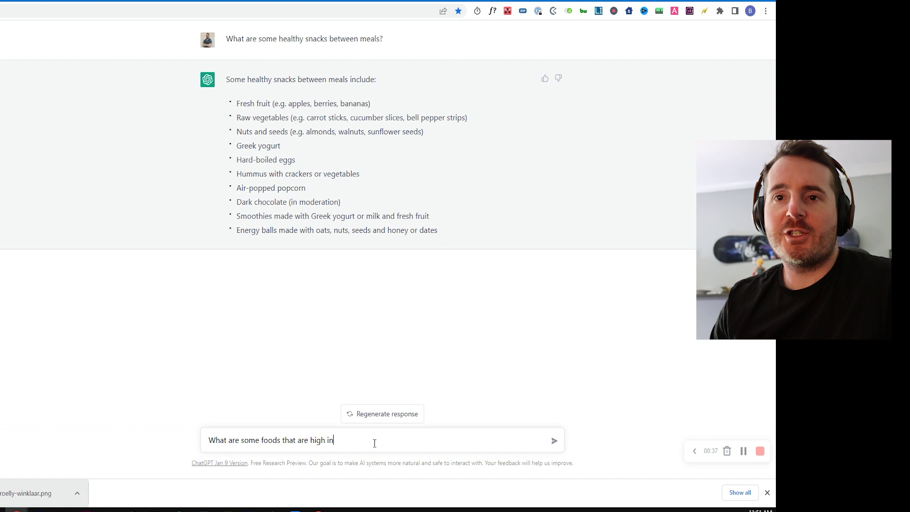
text( protein?)
key(Return)
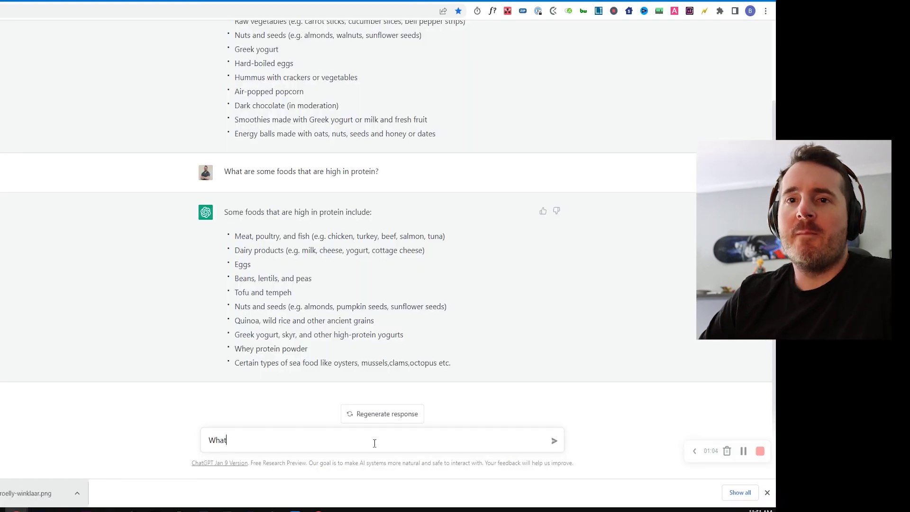
- Ask 'What are some healthy breakfast options?'
text(some healthy br)
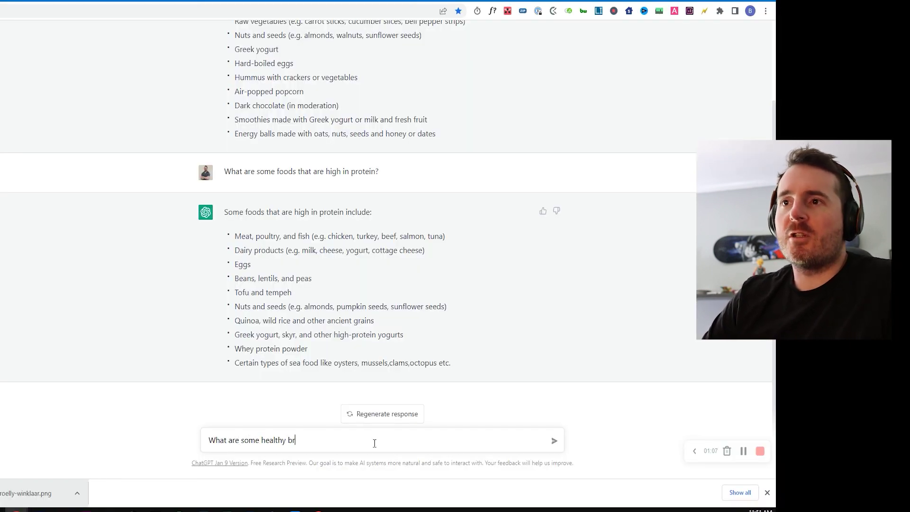
text(eakfast options?)
key(Return)
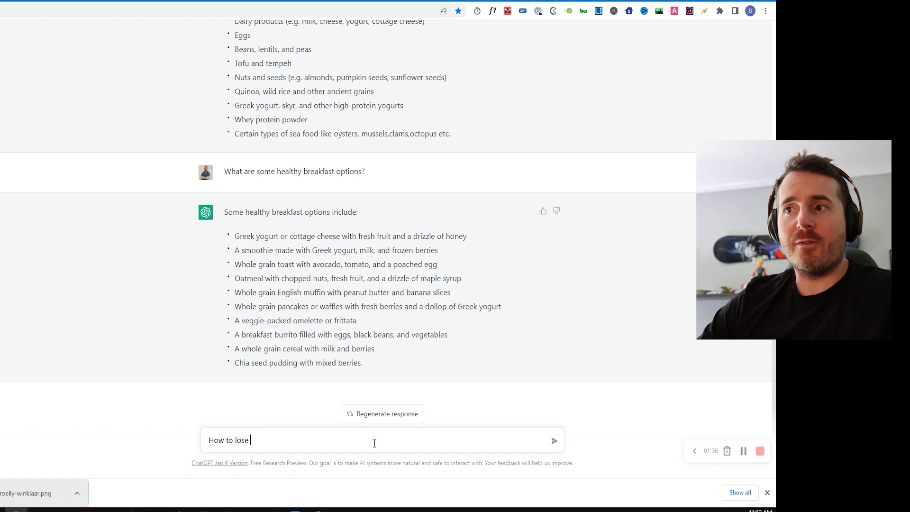
- Send the question 'How to lose weight?'
text(ght?)
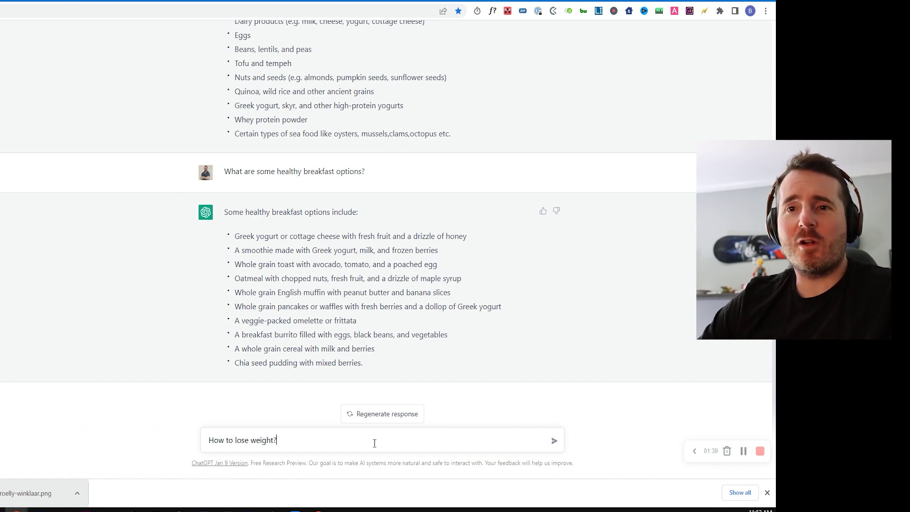
key(Return)
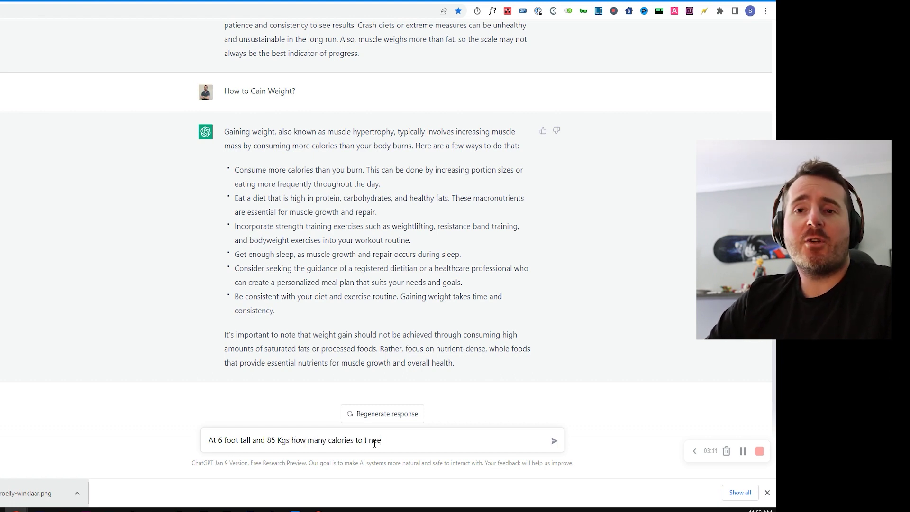
- Ask how many calories are needed to gain weight at 6 foot tall and 85 Kgs
text(d to gain weight?)
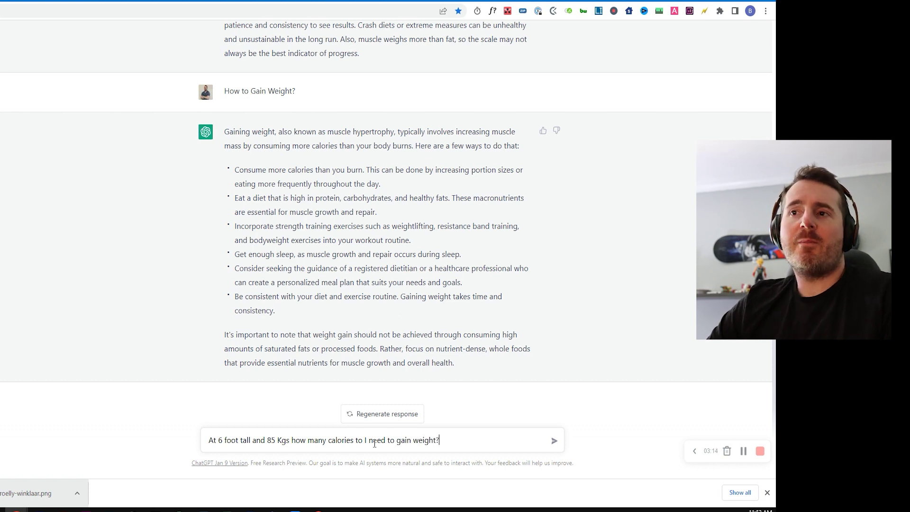
key(Return)
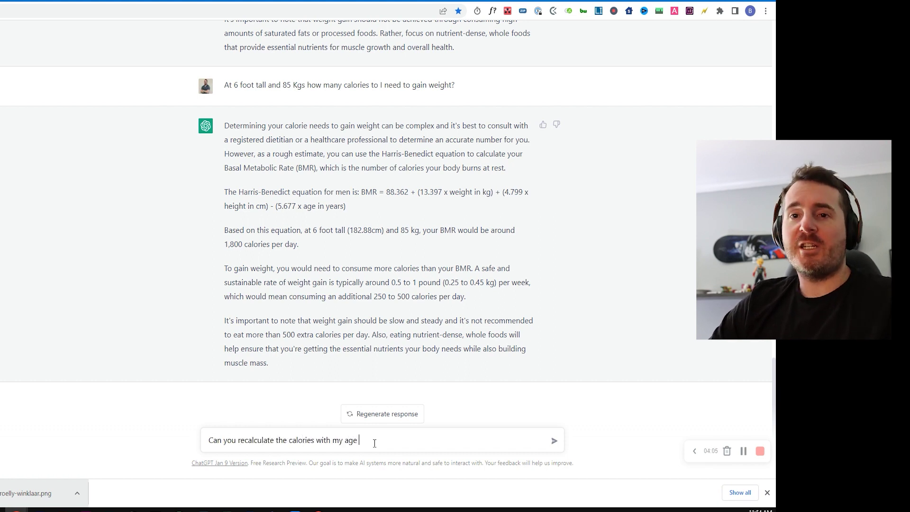
- Send the request to recalculate the calories with age 29
key(Return)
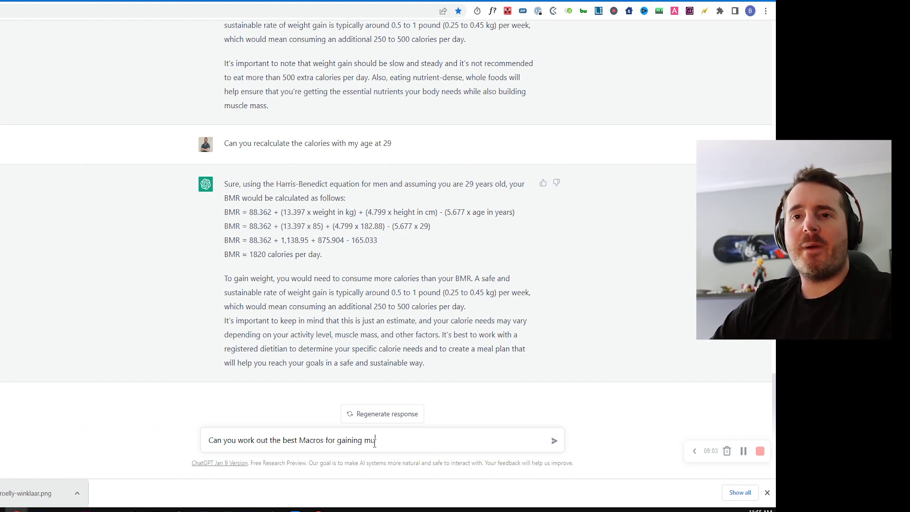
- Ask 'Can you work out the best Macros for gaining muscle'
key(Return)
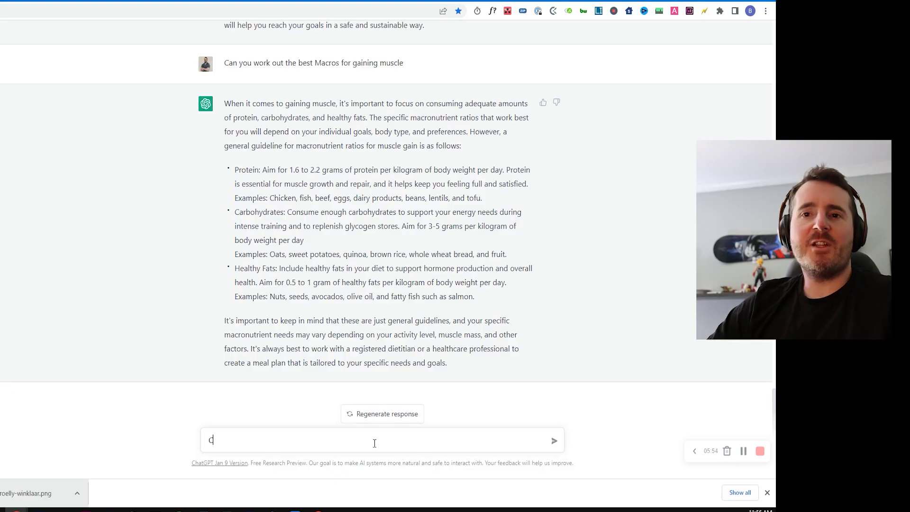
- Request a diet plan with macros covering all nutritional needs, excluding beef, pork, mushrooms and brussels sprouts
text(an you write me a)
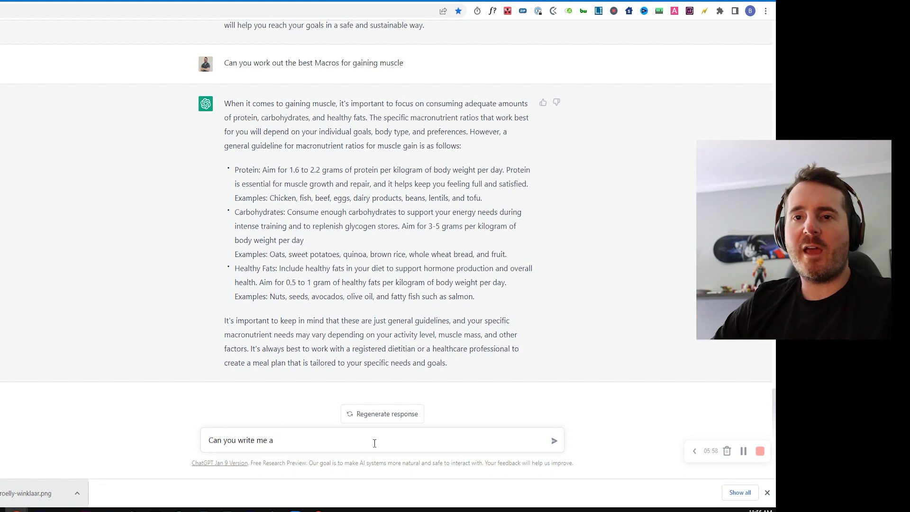
text( diet plan)
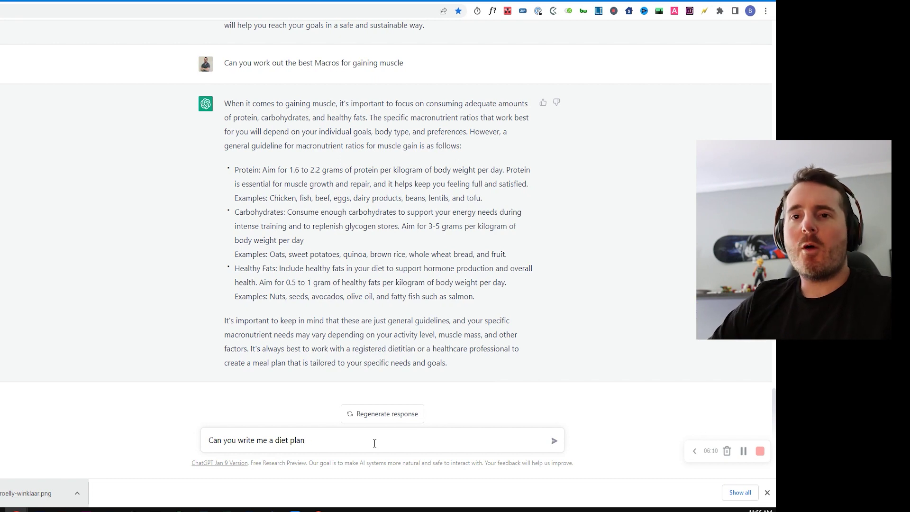
text(with macros, tha)
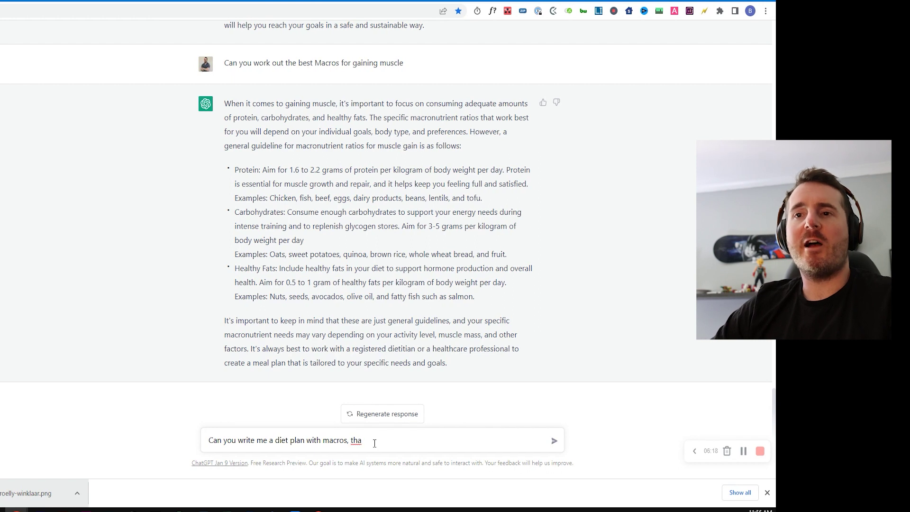
text(t will include all the )
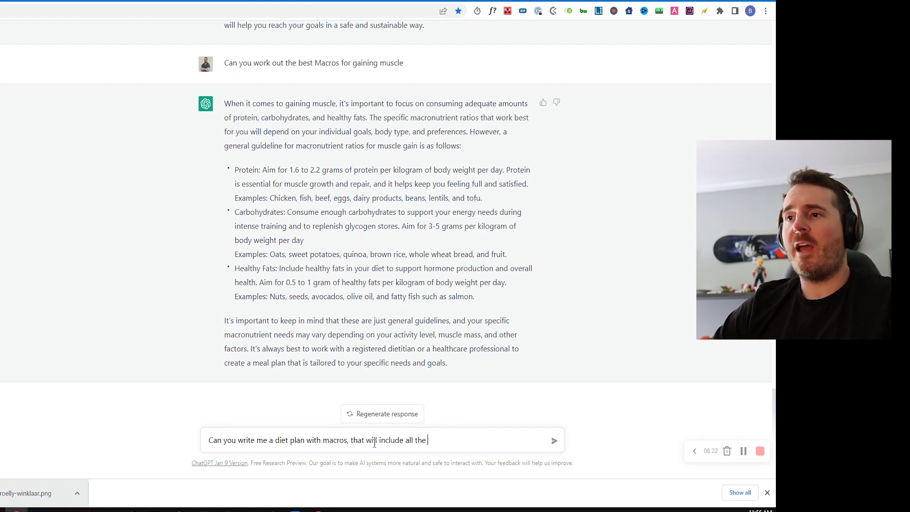
text(nutrition my body needs and)
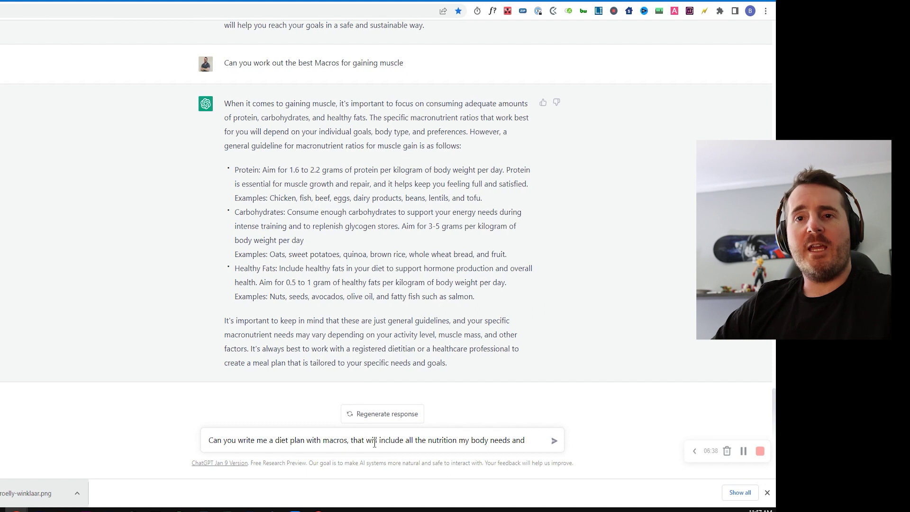
text(exclude)
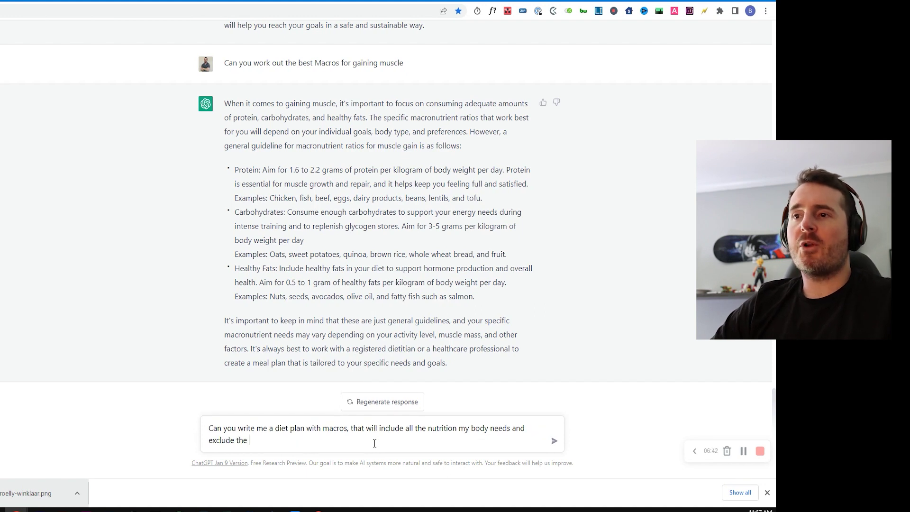
text( the following foods: (beef, pork, musc)
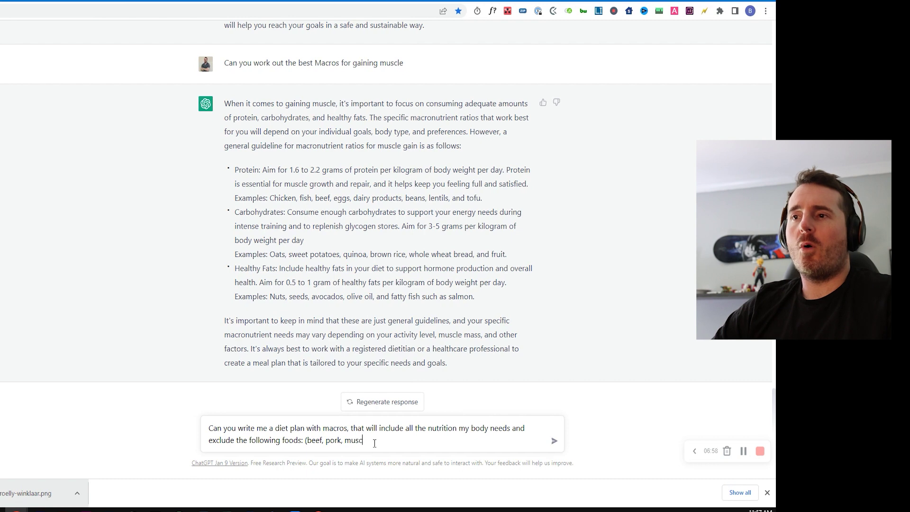
key(BackSpace)
text(hrooms)
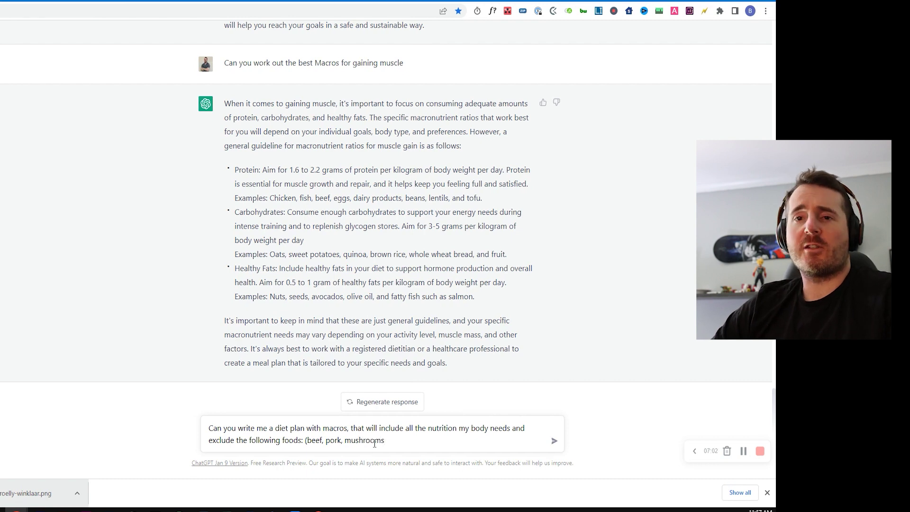
text(, brussle spo)
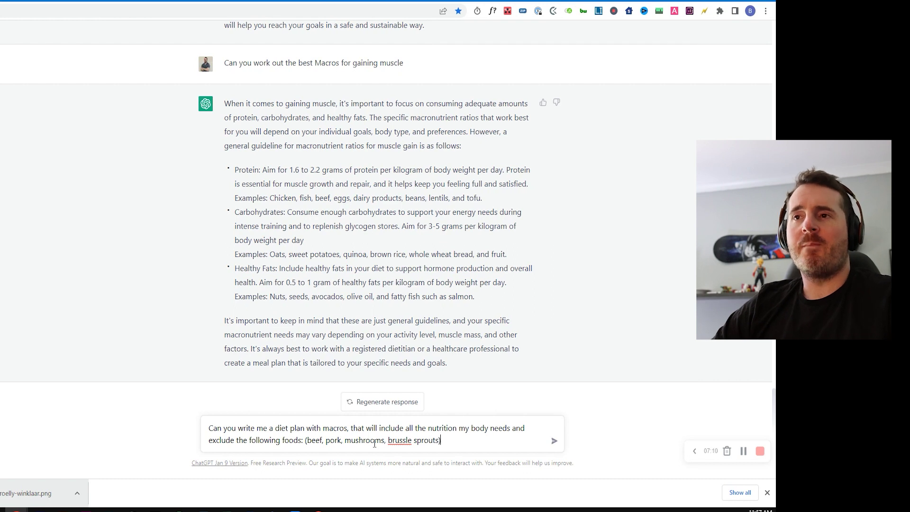
key(Return)
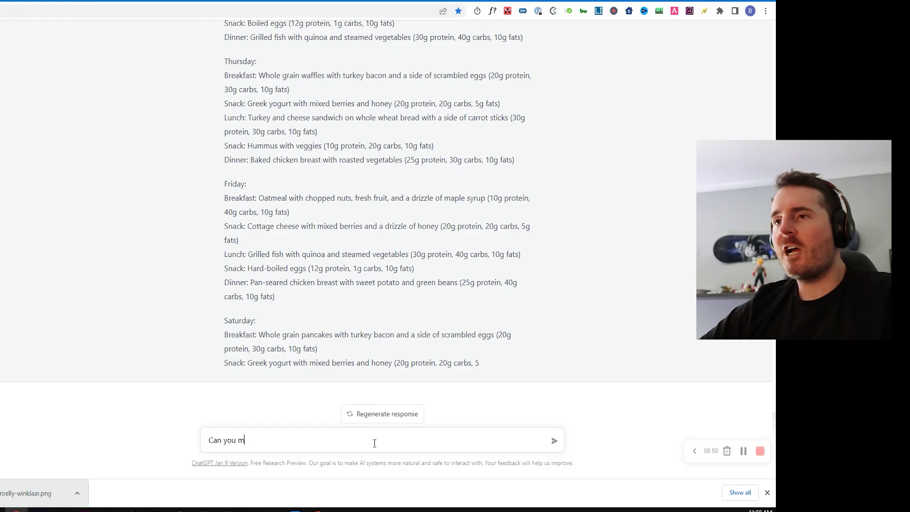
- Draft a prompt for a 4day at-home workout using only body weight and dumbbells, fixing typos
text( a at home workout routine,)
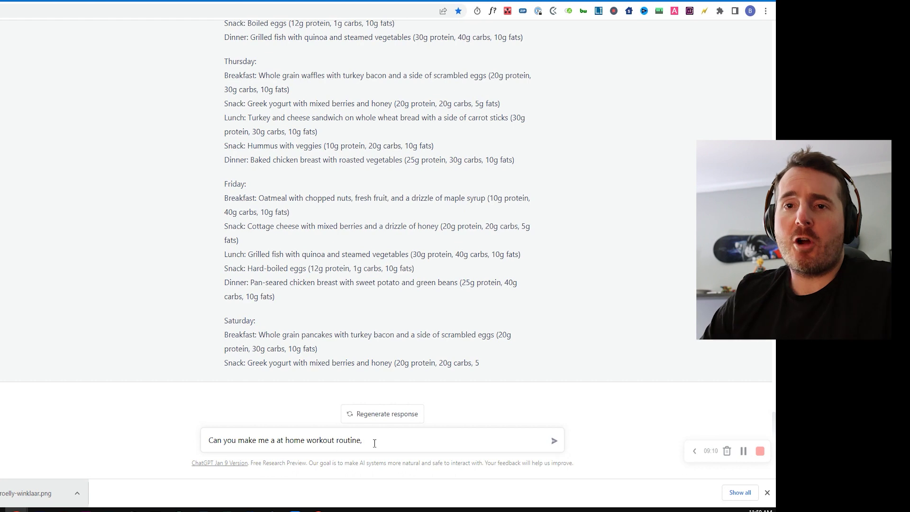
key(ctrl+Left)
key(ctrl+Left)
key(ctrl+Left)
key(ctrl+Left)
text(4day)
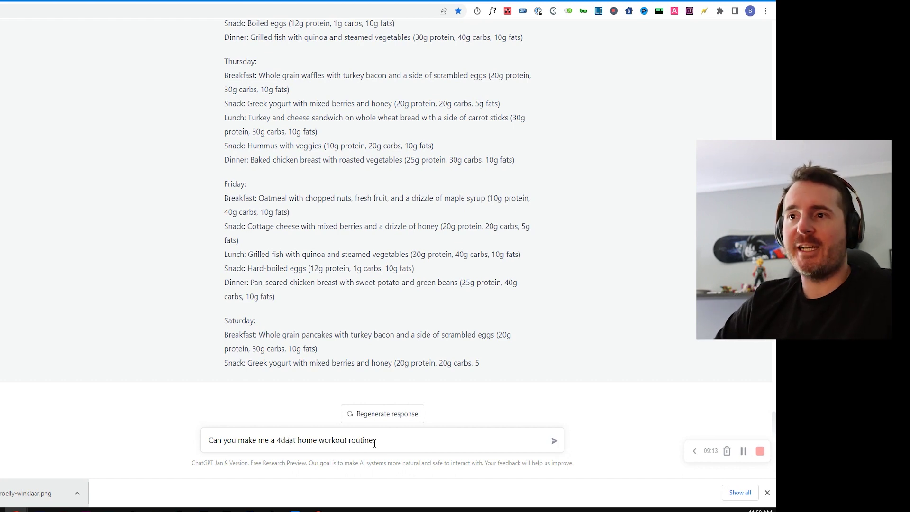
key(End)
text(, that can be done with)
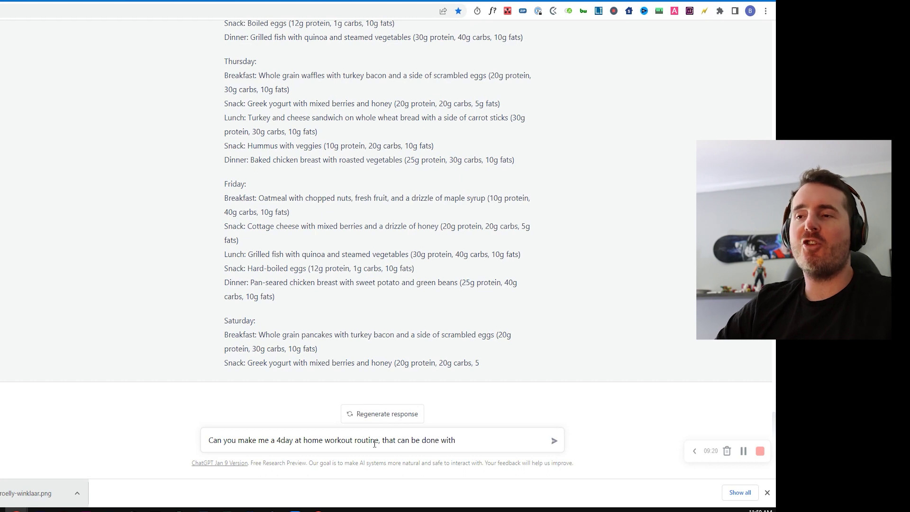
text( only dum)
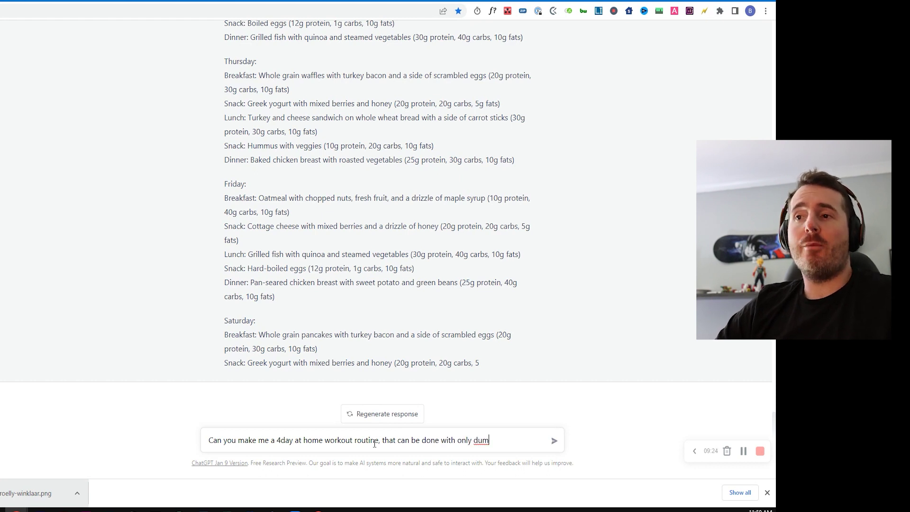
key(BackSpace)
key(BackSpace)
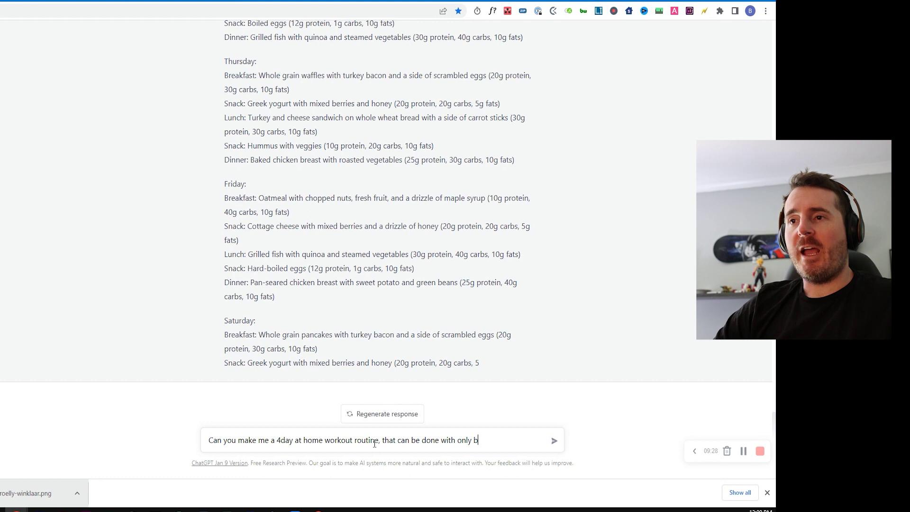
text(ody weight and dumbels)
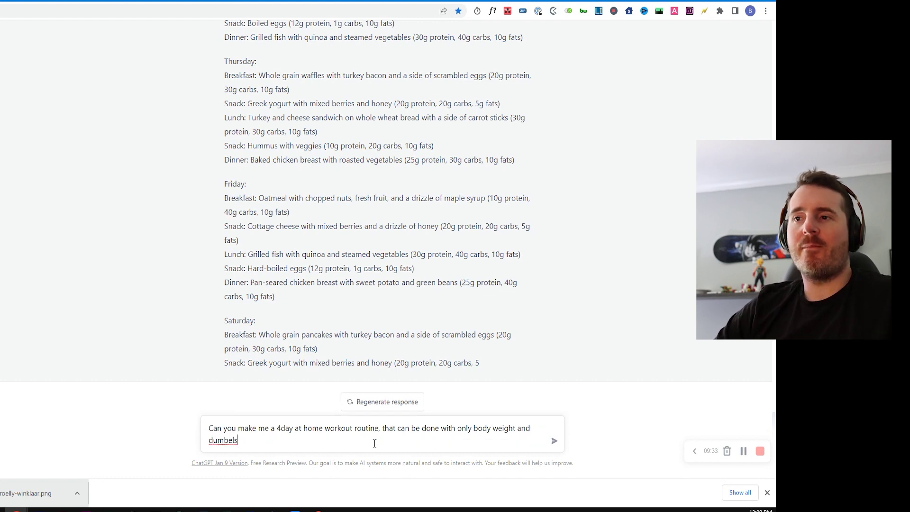
- Send the 4-day body-weight and dumbbell workout request
key(Return)
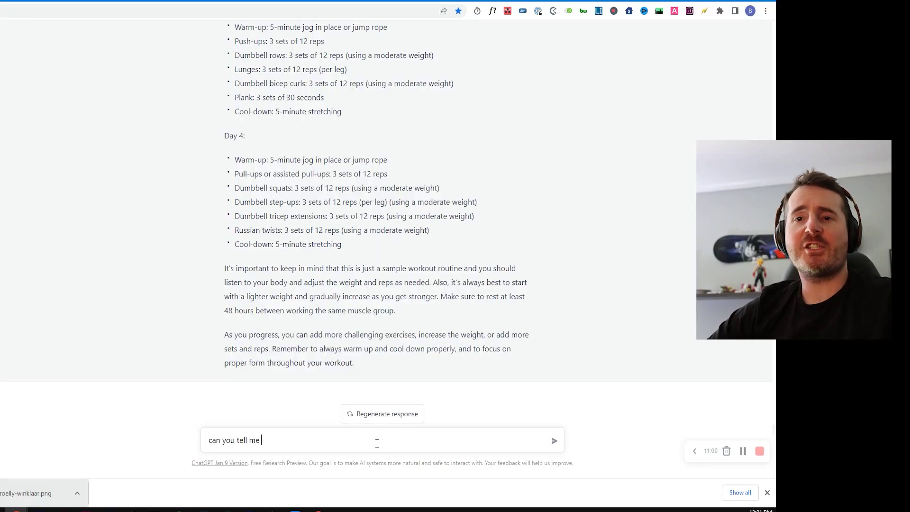
- Ask ChatGPT for the best post-workout supplement and vitamins to take post workout
text(the best post-workout )
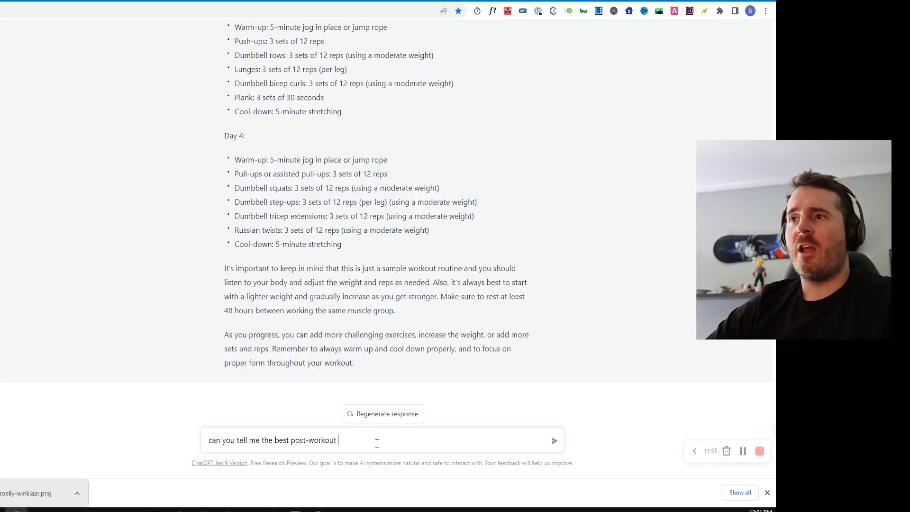
text(supplement I s)
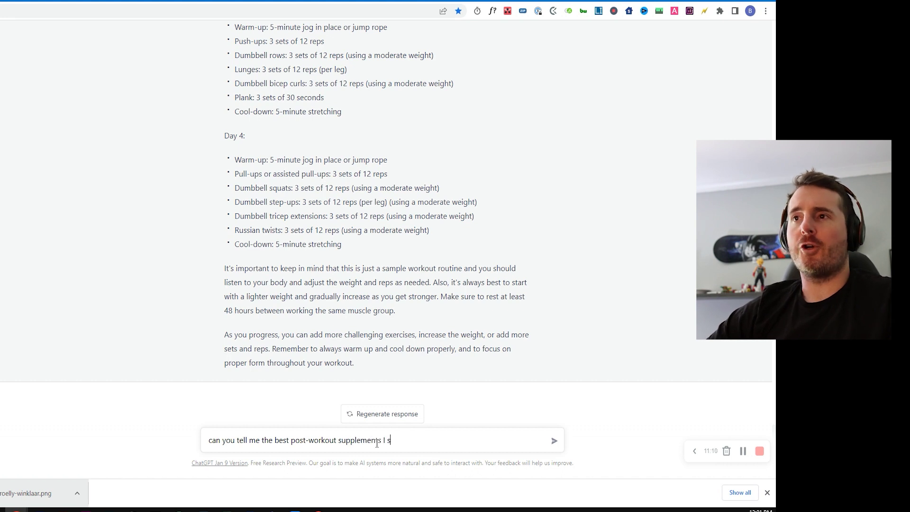
text(hould take)
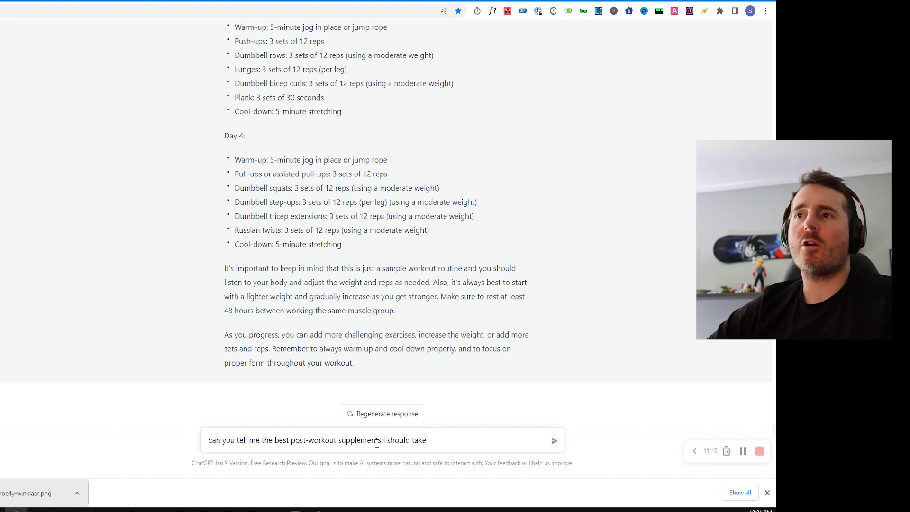
text( and vitamins)
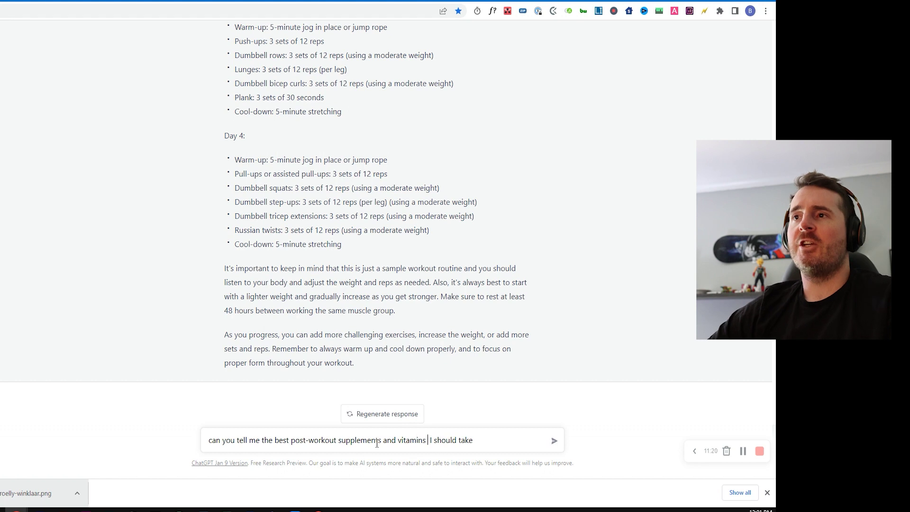
key(End)
text(post workou)
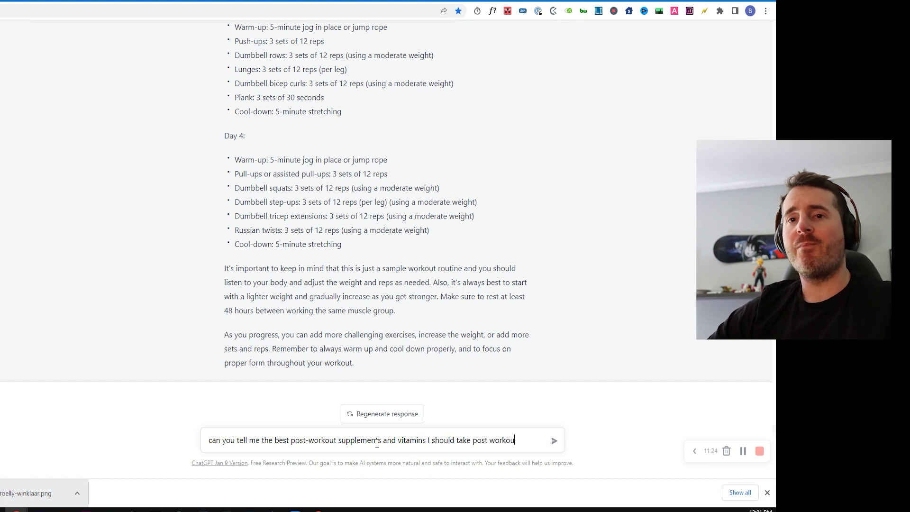
text(t?)
key(Return)
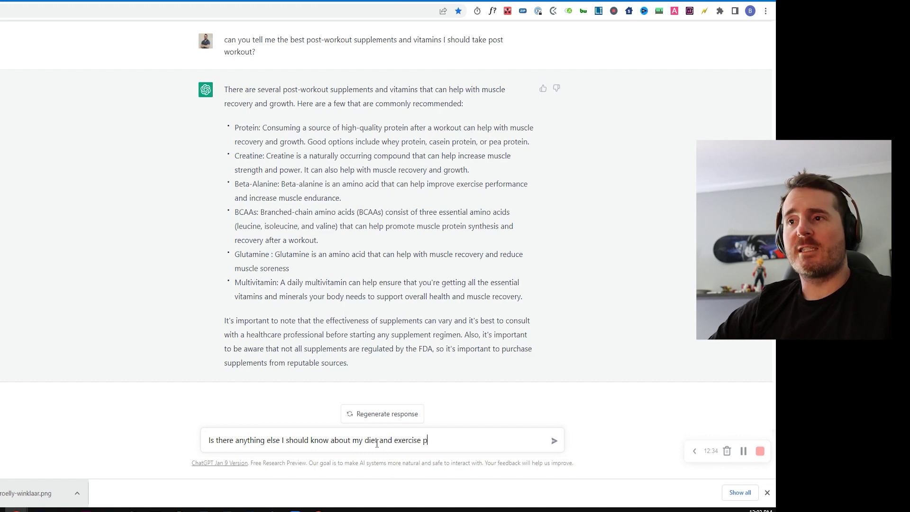
- Send 'Is there anything else I should know about my diet and exercise plan?'
key(Return)
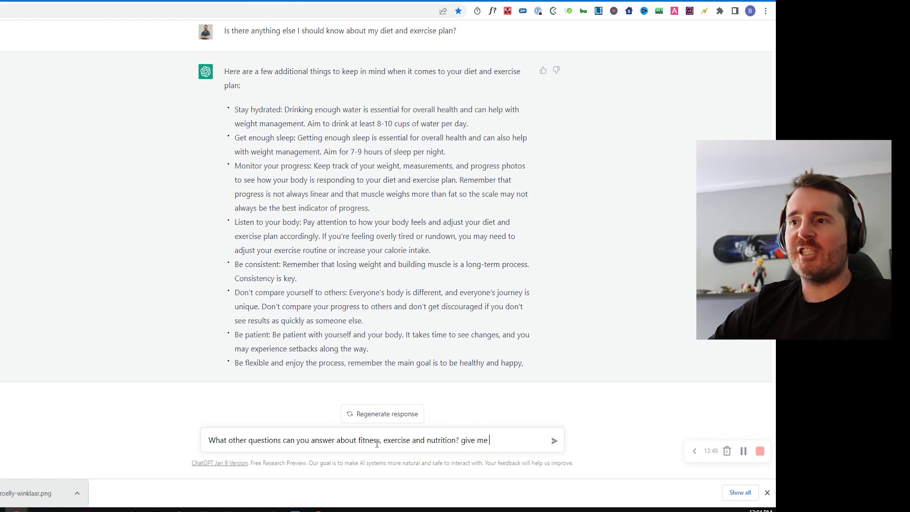
- Send the request for 20 example fitness, exercise and nutrition questions ChatGPT can answer
key(Return)
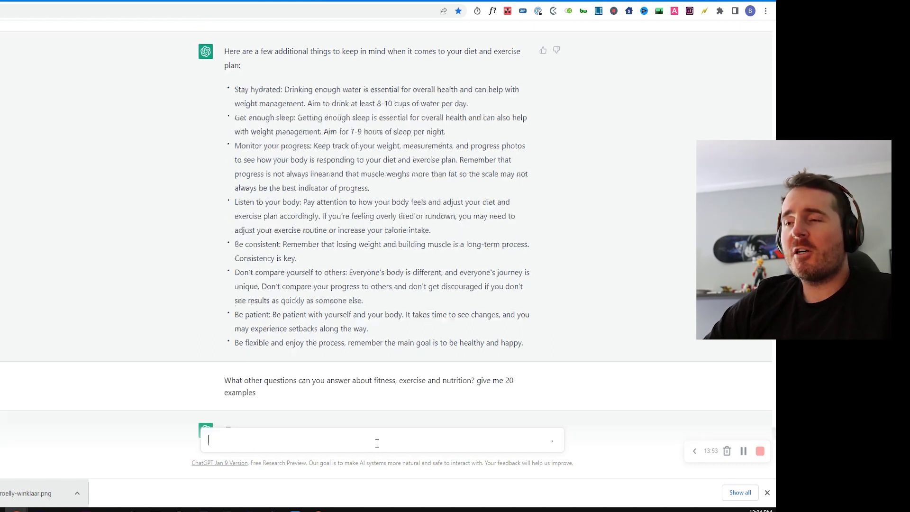